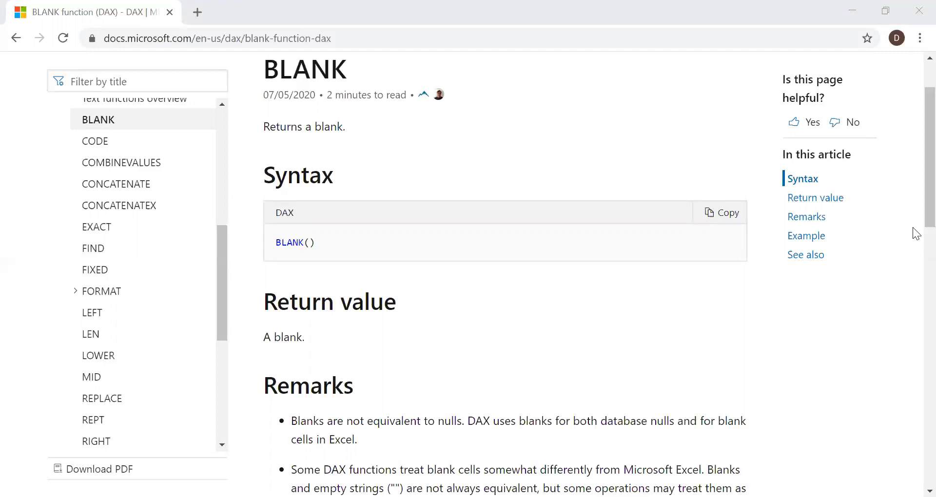
Review the remark about DAX blanks and nulls, then inspect the Name and Id columns.
{"action": "scroll", "coordinate": [913, 207], "scroll_direction": "down", "scroll_amount": 3}
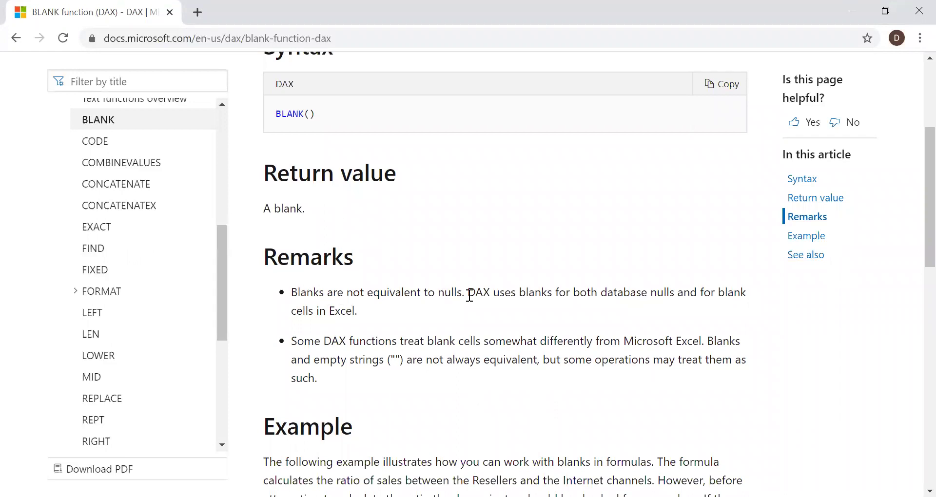
{"action": "left_click_drag", "start_coordinate": [476, 295], "coordinate": [631, 296]}
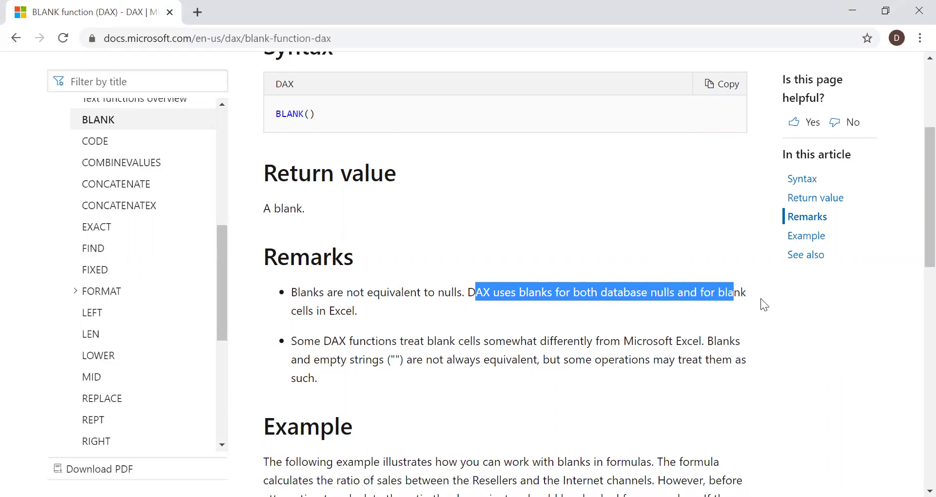
{"action": "left_click_drag", "start_coordinate": [632, 296], "coordinate": [358, 322]}
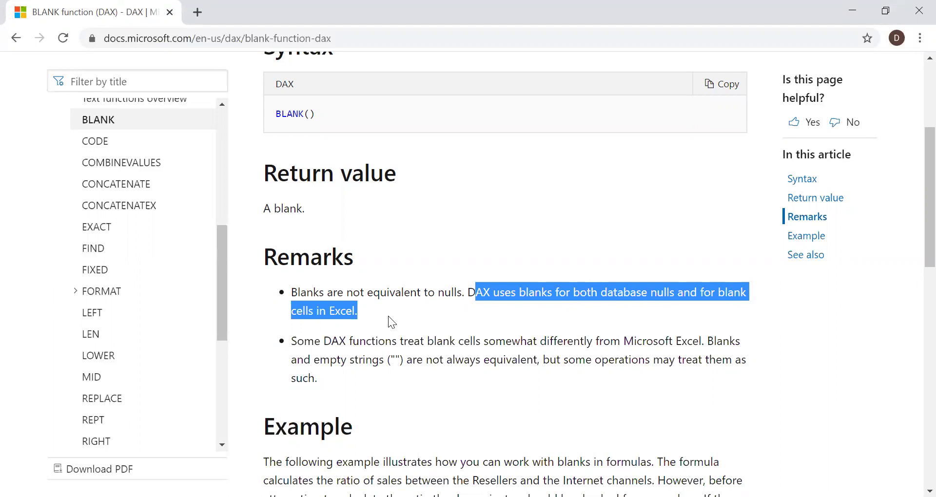
{"action": "left_click", "coordinate": [422, 306]}
{"action": "left_click_drag", "start_coordinate": [469, 291], "coordinate": [666, 295]}
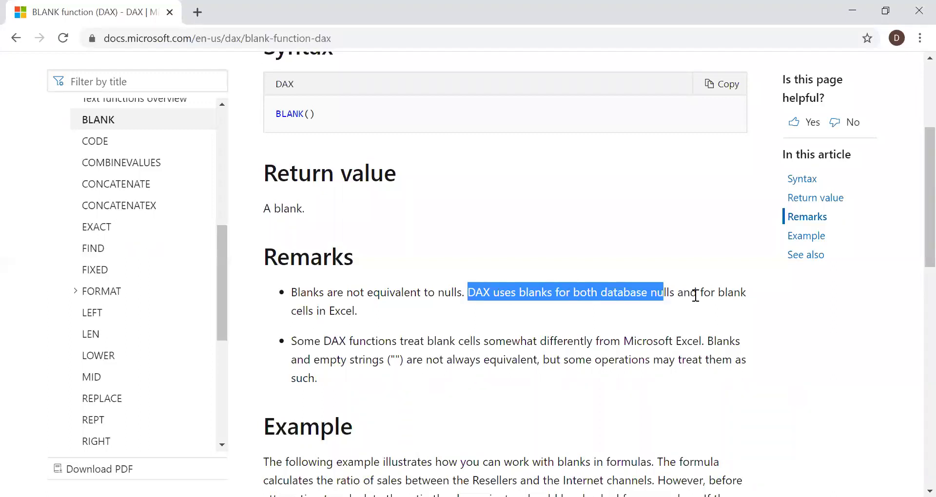
{"action": "left_click", "coordinate": [360, 309]}
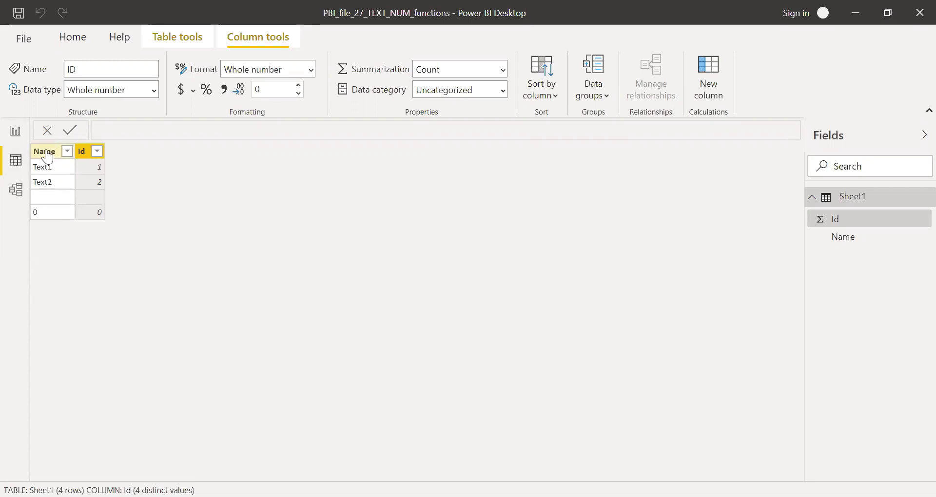
{"action": "left_click", "coordinate": [47, 155]}
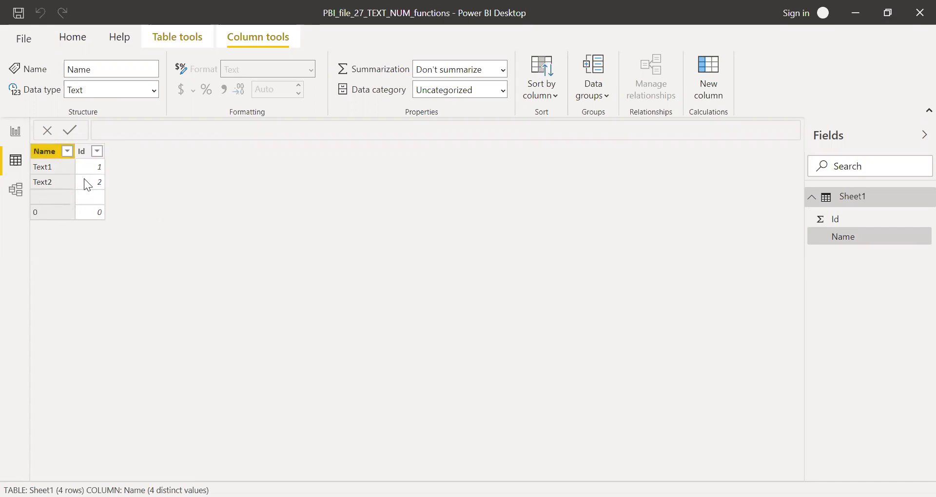
{"action": "left_click", "coordinate": [83, 153]}
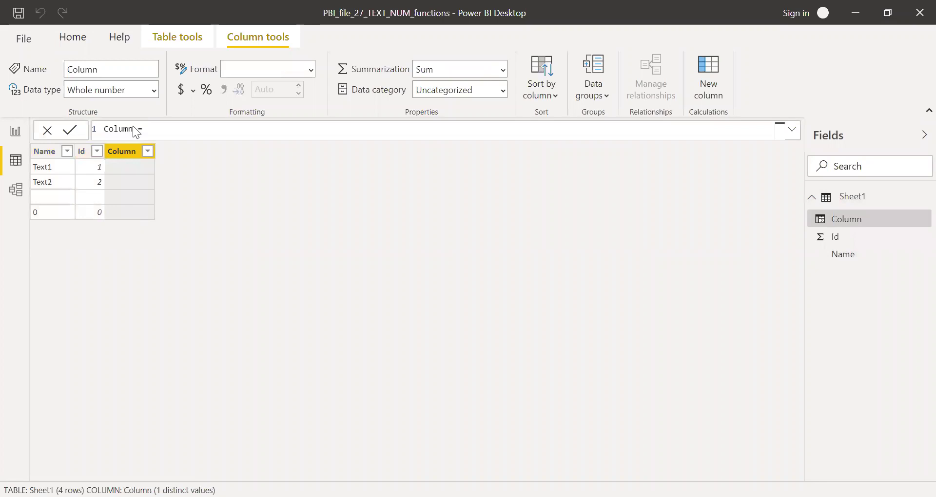
{"action": "type", "text": "IS"}
{"action": "type", "text": "_BL"}
Define the calculated column IS_BLANK_NAME = ISBLANK(Sheet1[Name]).
{"action": "key", "text": "BackSpace"}
{"action": "key", "text": "BackSpace"}
{"action": "type", "text": "BLANK"}
{"action": "left_click", "coordinate": [143, 128]}
{"action": "type", "text": "_NAME"}
{"action": "left_click", "coordinate": [186, 130]}
{"action": "type", "text": "IS"}
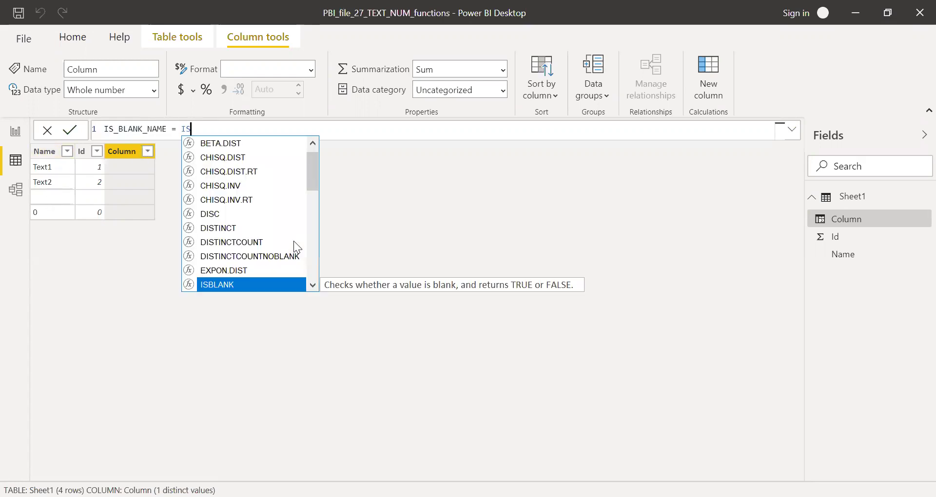
{"action": "key", "text": "Tab"}
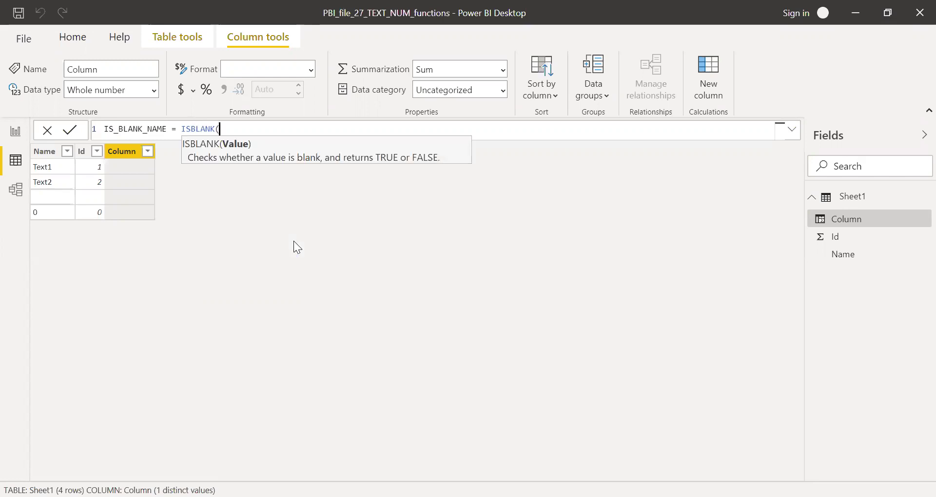
{"action": "type", "text": "NA"}
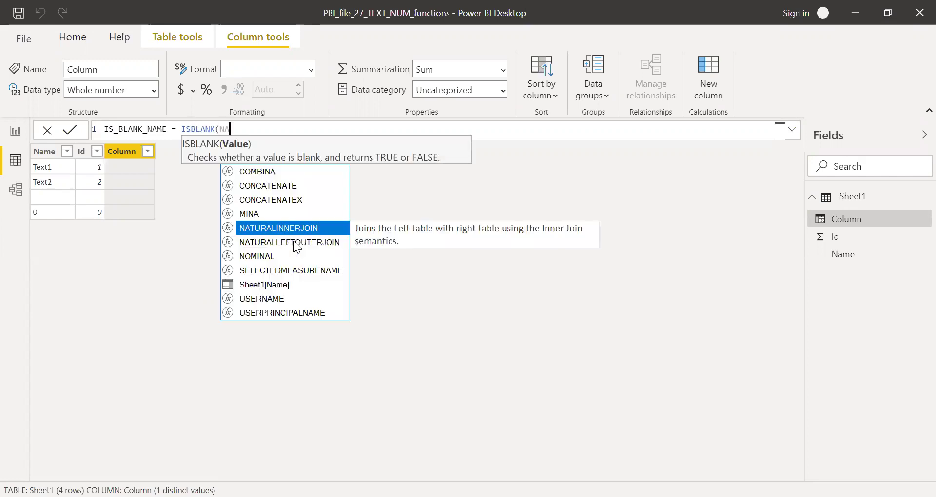
{"action": "type", "text": "M"}
{"action": "key", "text": "Tab"}
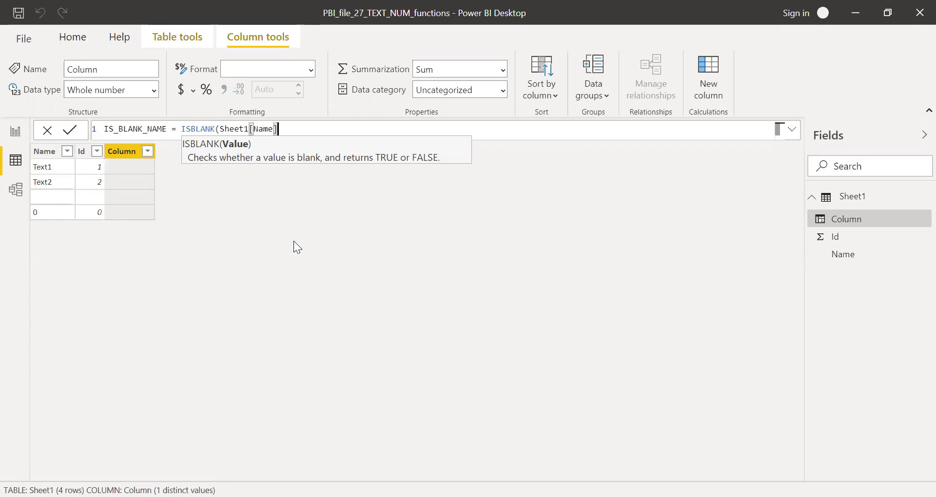
{"action": "type", "text": ")"}
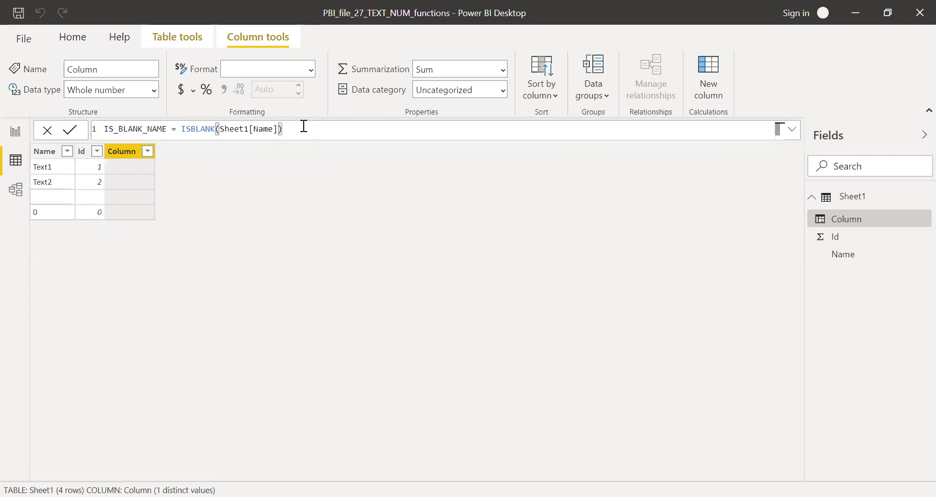
{"action": "key", "text": "Return"}
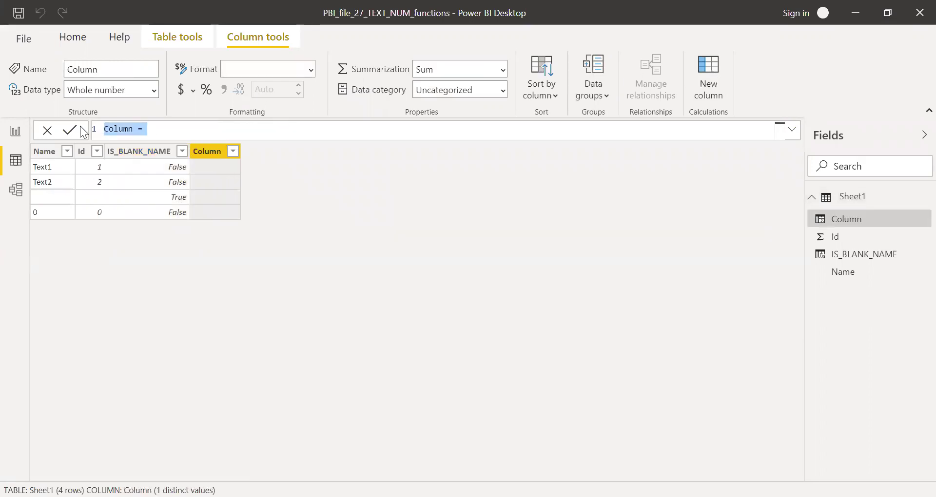
Define IS_BLANK_ID = ISBLANK(Sheet1[Id]) so only the empty-Id row shows True.
{"action": "type", "text": "IS"}
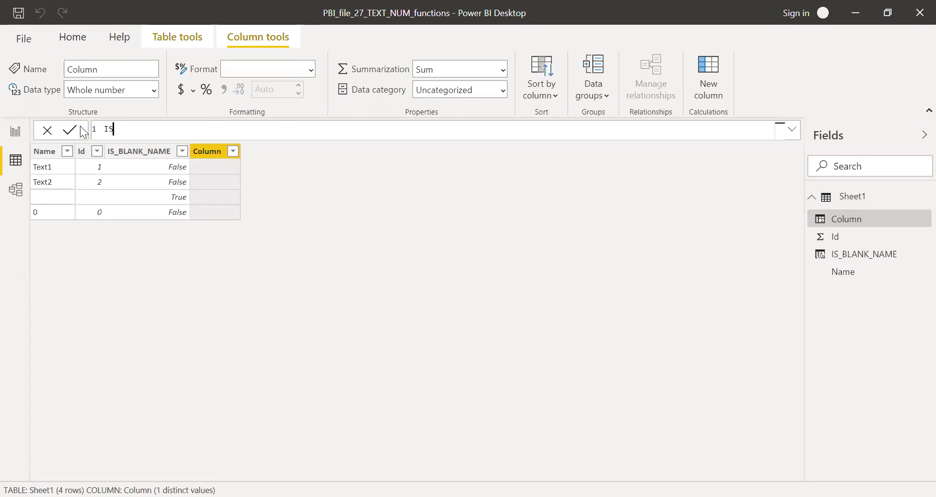
{"action": "type", "text": "_BLANK"}
{"action": "type", "text": "_"}
{"action": "type", "text": "NA"}
{"action": "key", "text": "BackSpace"}
{"action": "key", "text": "BackSpace"}
{"action": "type", "text": "ID"}
{"action": "type", "text": " = ISB"}
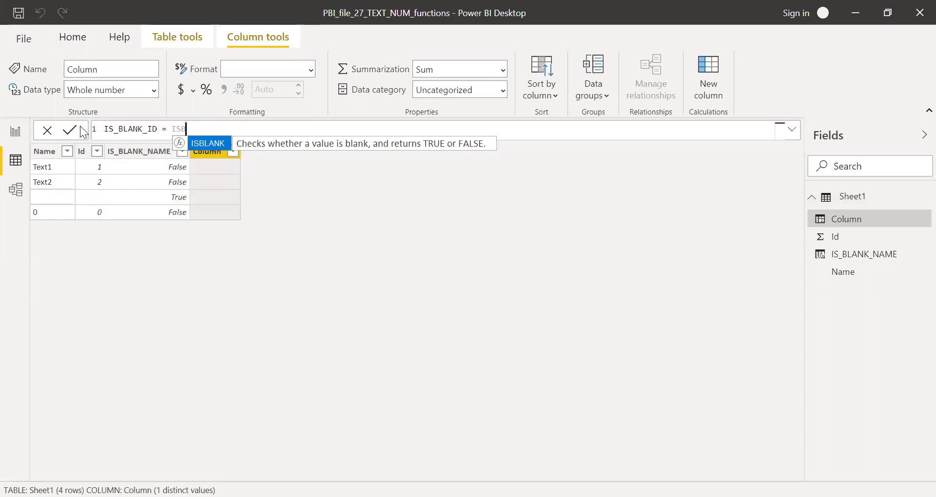
{"action": "key", "text": "Tab"}
{"action": "type", "text": "I"}
{"action": "key", "text": "Tab"}
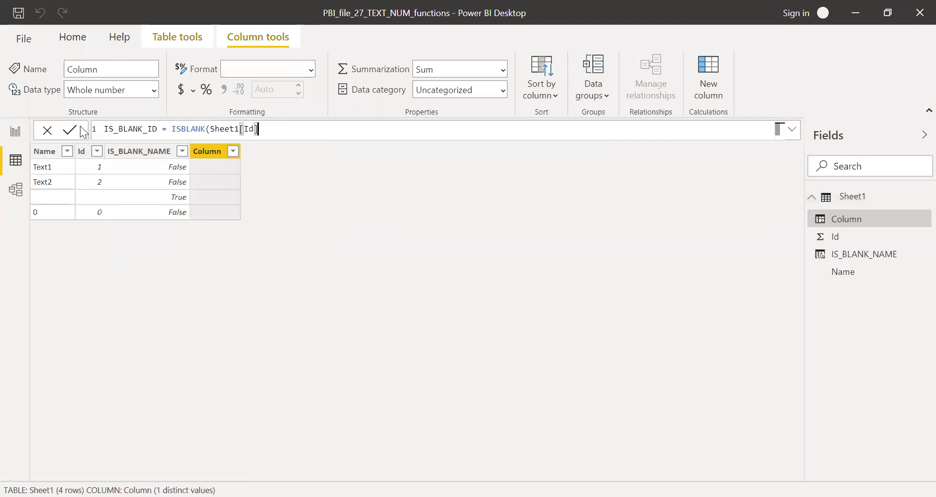
{"action": "type", "text": ")"}
{"action": "key", "text": "Return"}
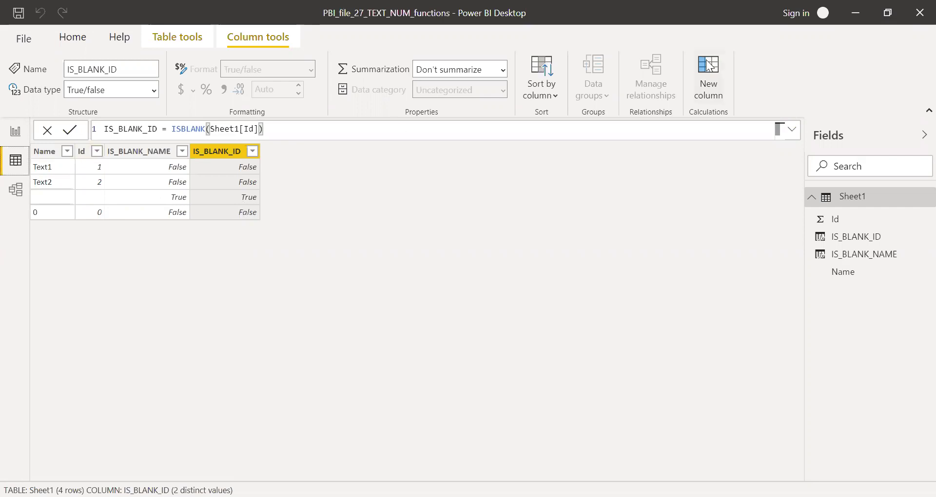
Create IF_BLANK_NAME = IF(Sheet1[Name]= BLANK(),TRUE(),FALSE()), then add another blank column.
{"action": "left_click", "coordinate": [708, 65]}
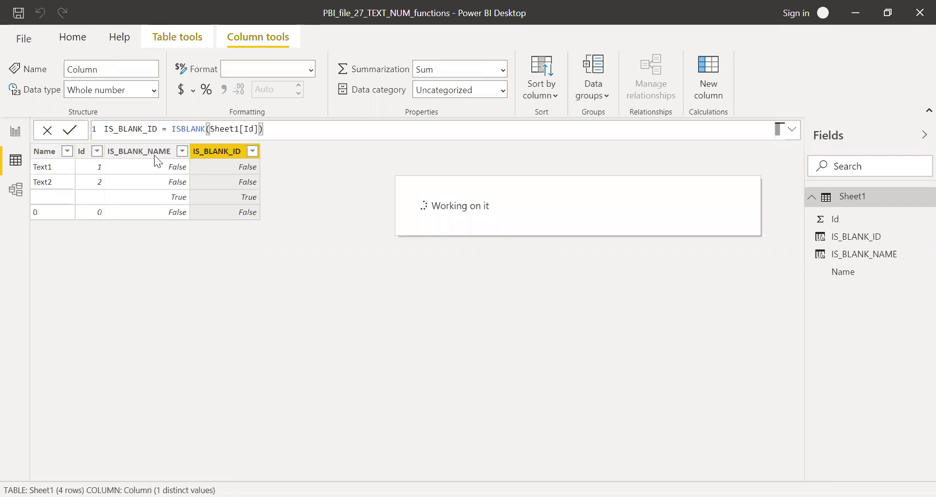
{"action": "left_click_drag", "start_coordinate": [148, 132], "coordinate": [60, 125]}
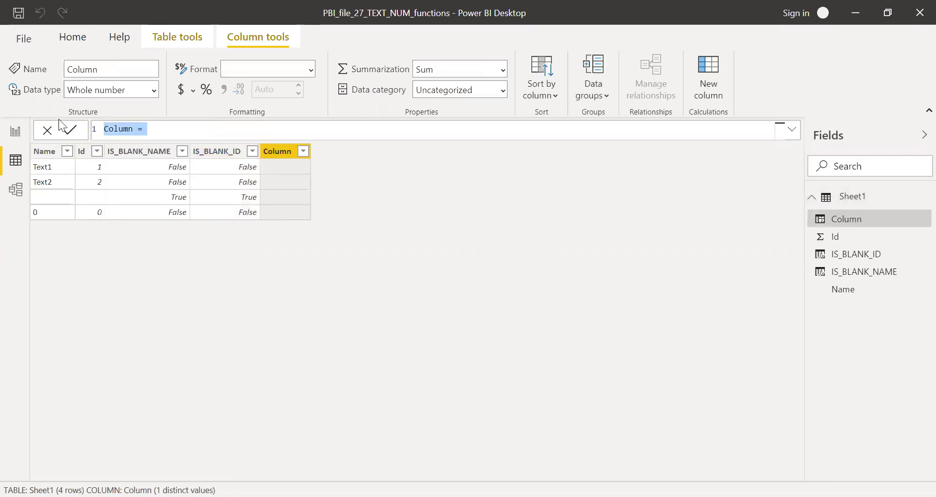
{"action": "type", "text": "IF_"}
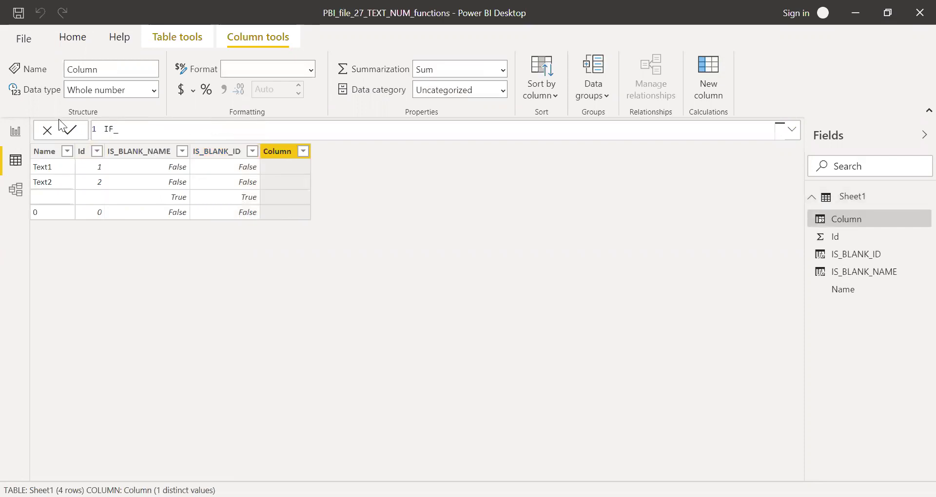
{"action": "type", "text": "BLANK_N"}
{"action": "type", "text": "AME = I"}
{"action": "type", "text": "F("}
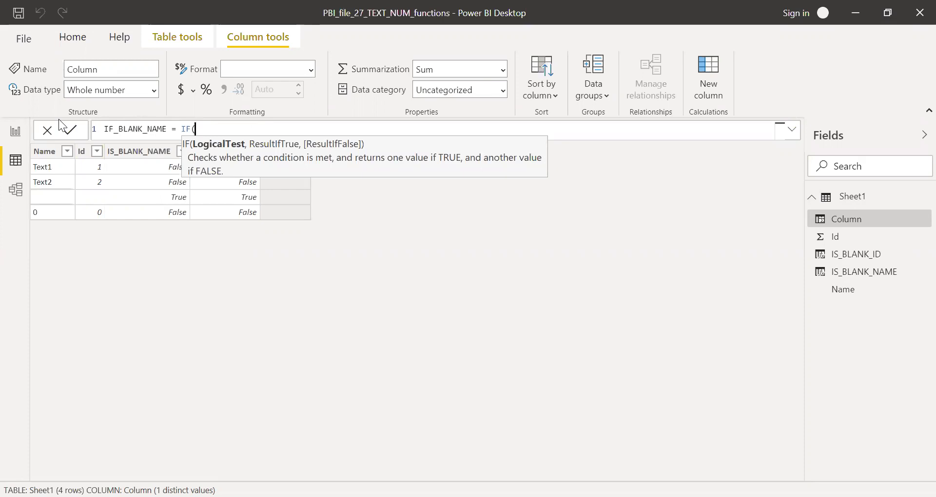
{"action": "type", "text": "Sheet1[Name"}
{"action": "key", "text": "Tab"}
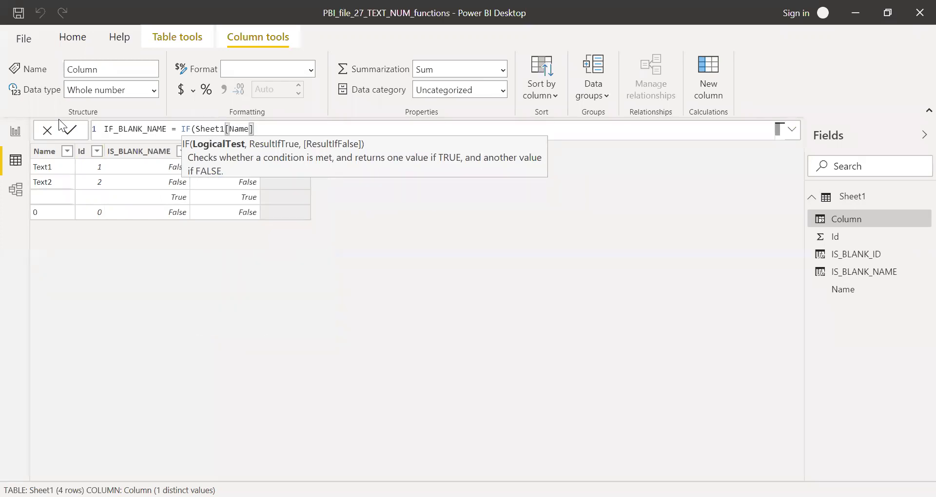
{"action": "type", "text": "= BALN"}
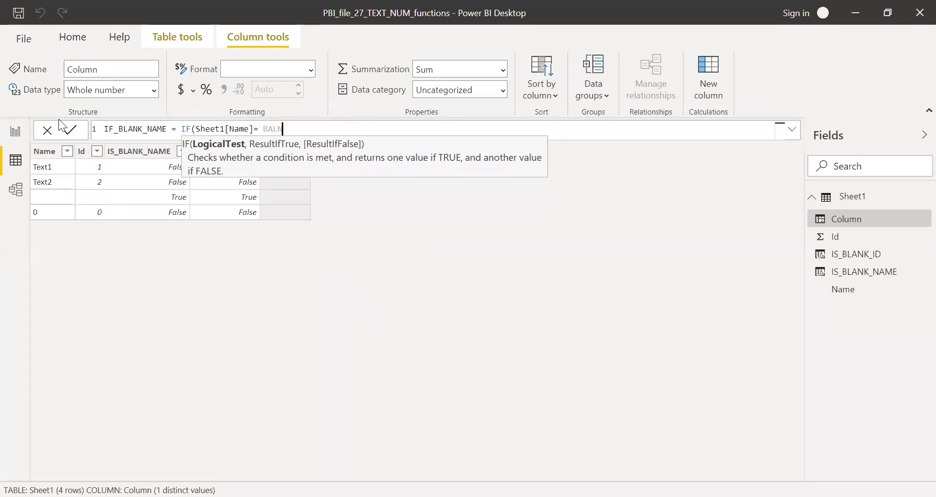
{"action": "type", "text": "K"}
{"action": "key", "text": "BackSpace"}
{"action": "key", "text": "BackSpace"}
{"action": "key", "text": "BackSpace"}
{"action": "key", "text": "BackSpace"}
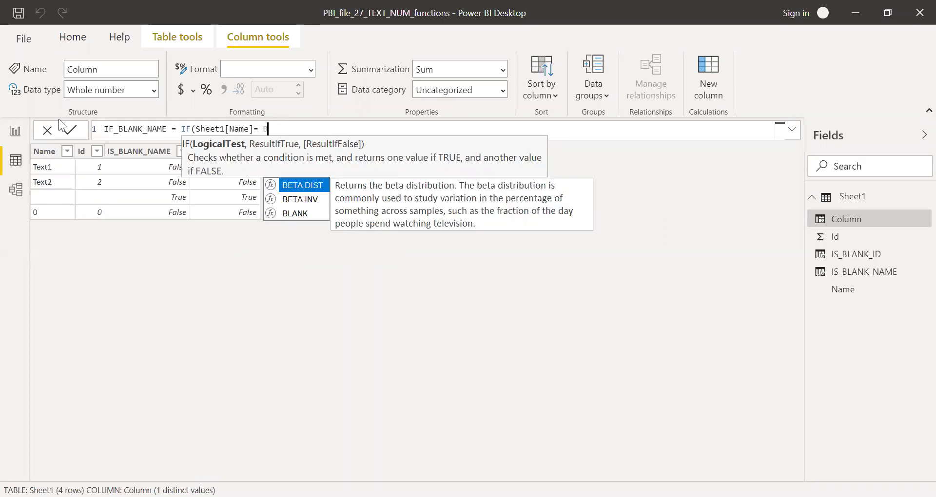
{"action": "type", "text": "LANK()"}
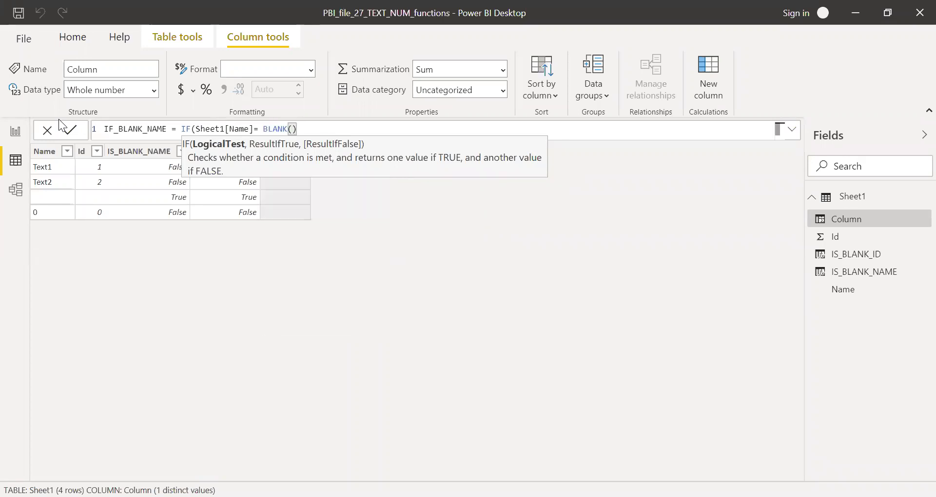
{"action": "type", "text": ","}
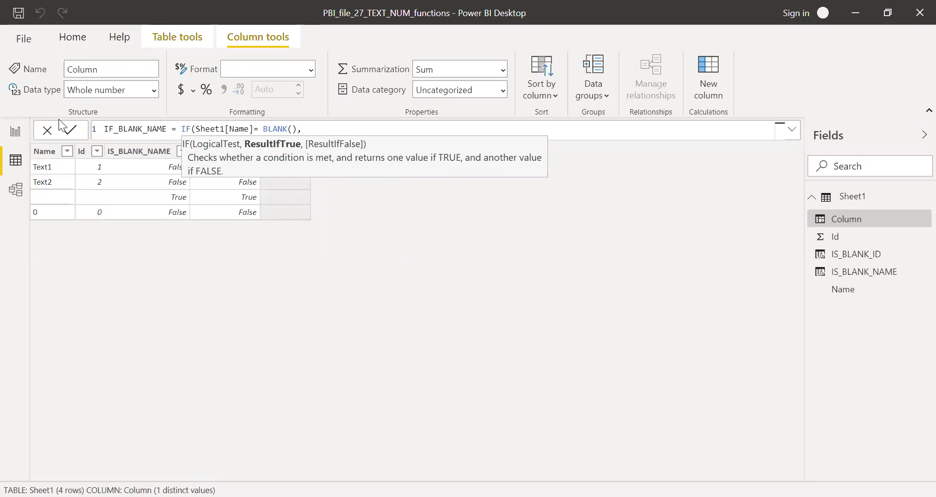
{"action": "type", "text": "TRUE()"}
{"action": "type", "text": ","}
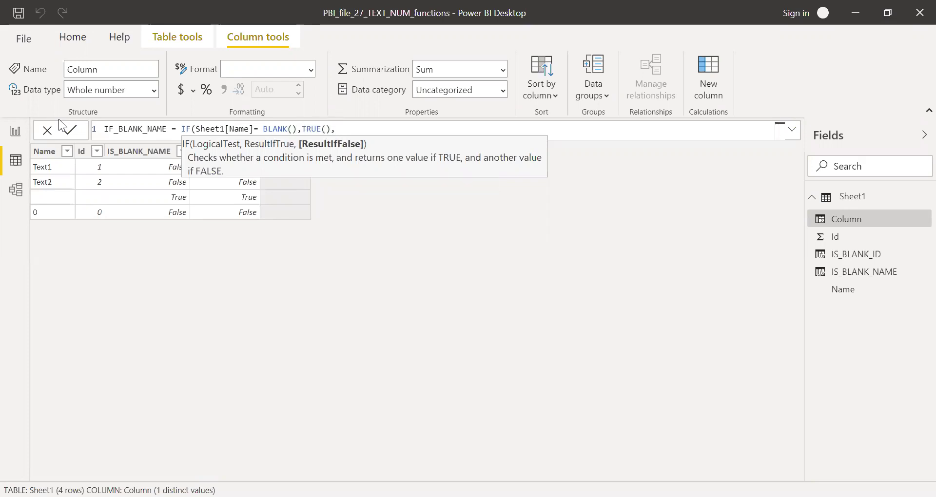
{"action": "type", "text": "FALSE()"}
{"action": "type", "text": ")"}
{"action": "key", "text": "Return"}
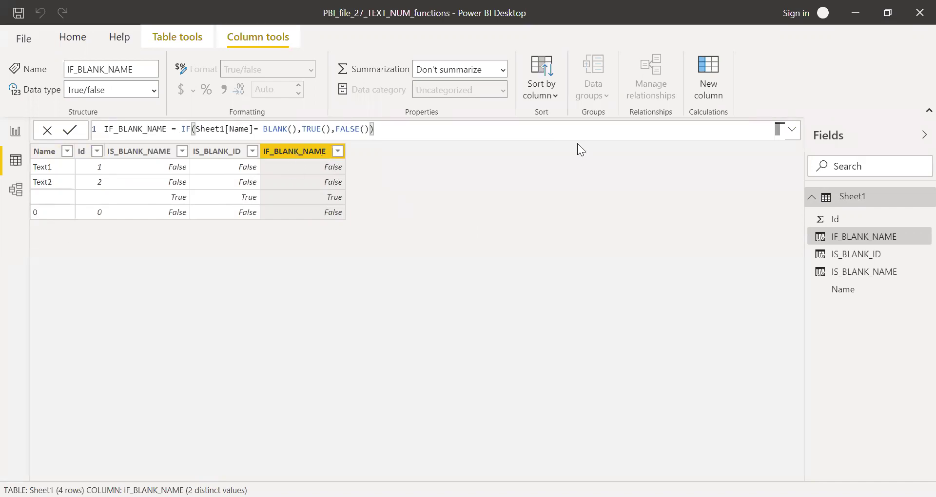
{"action": "left_click", "coordinate": [709, 95]}
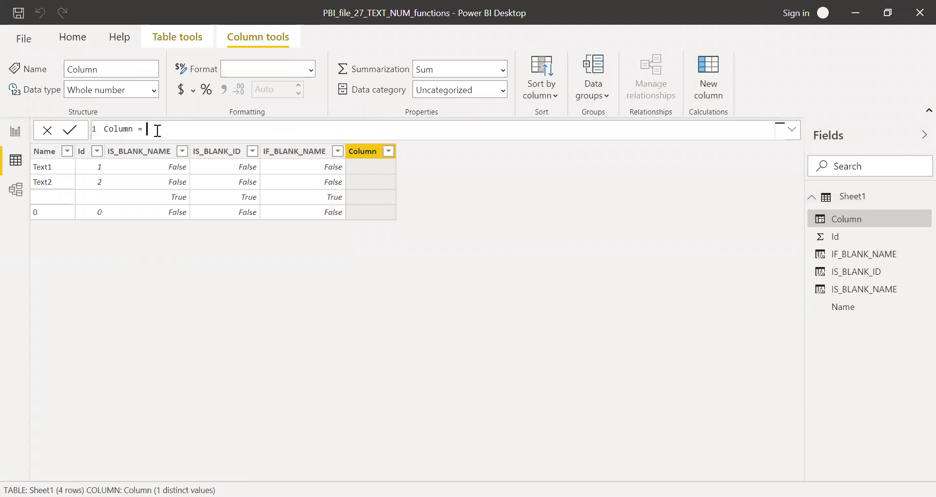
Replace the placeholder with IF_BLANK_ID = IF(Sheet1[Id]= BLANK(),TRUE(),FALSE()).
{"action": "key", "text": "ctrl+a"}
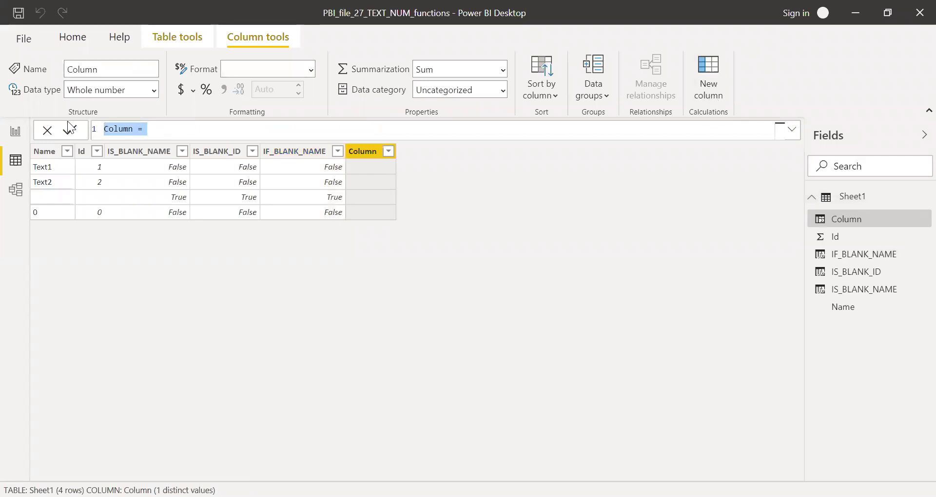
{"action": "type", "text": "IF"}
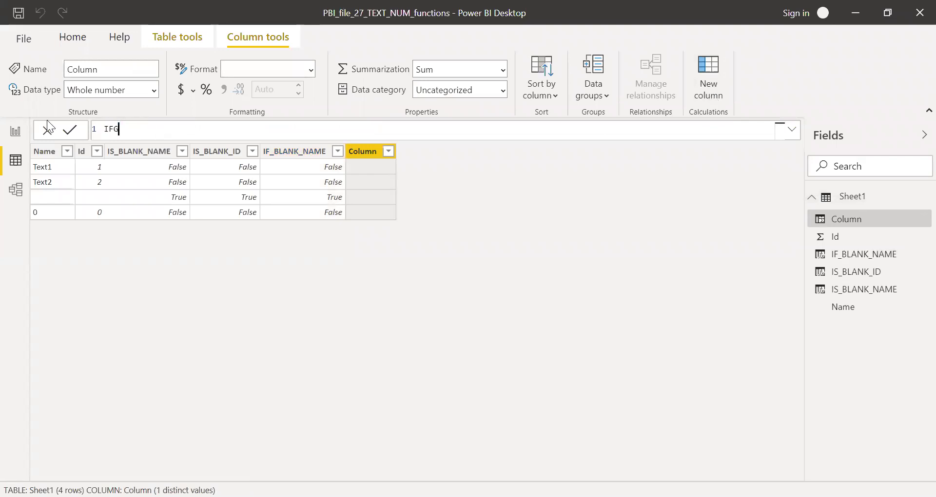
{"action": "type", "text": "_B"}
{"action": "type", "text": "LANK"}
{"action": "type", "text": "_ID"}
{"action": "type", "text": " = IF"}
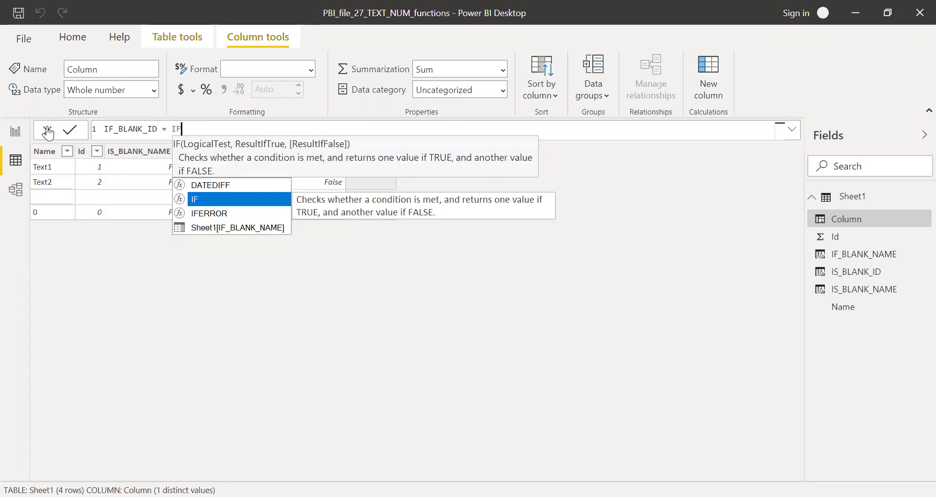
{"action": "type", "text": "("}
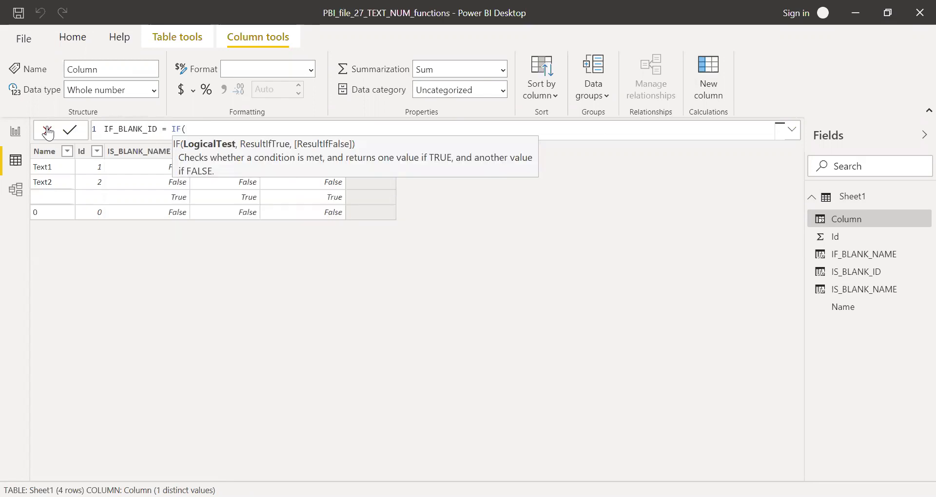
{"action": "type", "text": "DI"}
{"action": "key", "text": "BackSpace"}
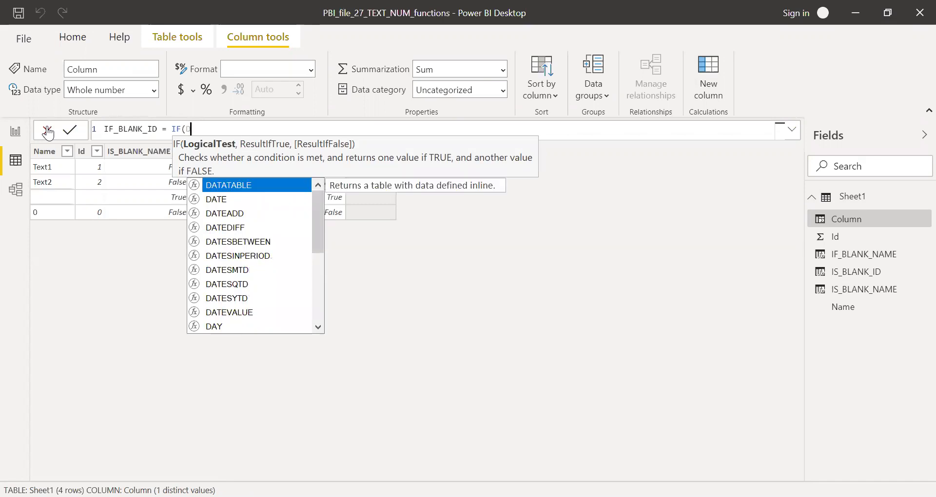
{"action": "key", "text": "BackSpace"}
{"action": "type", "text": "ID"}
{"action": "key", "text": "Tab"}
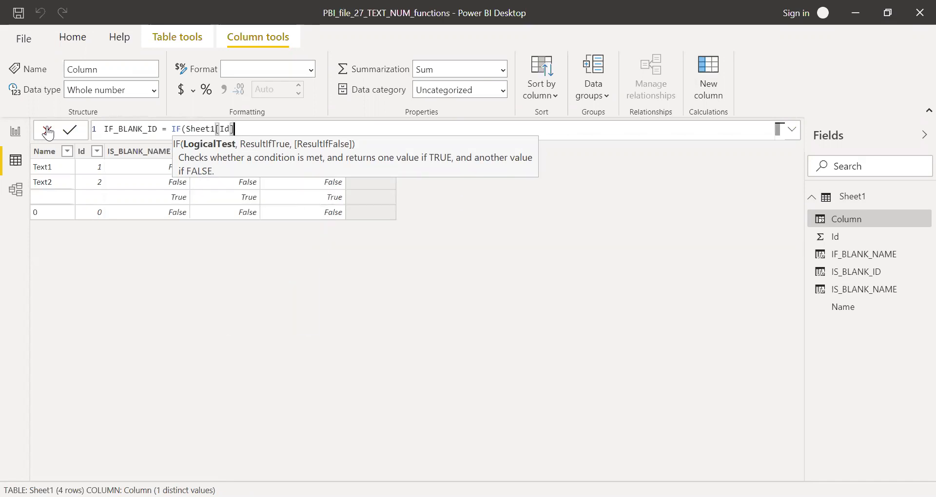
{"action": "type", "text": "= BLA"}
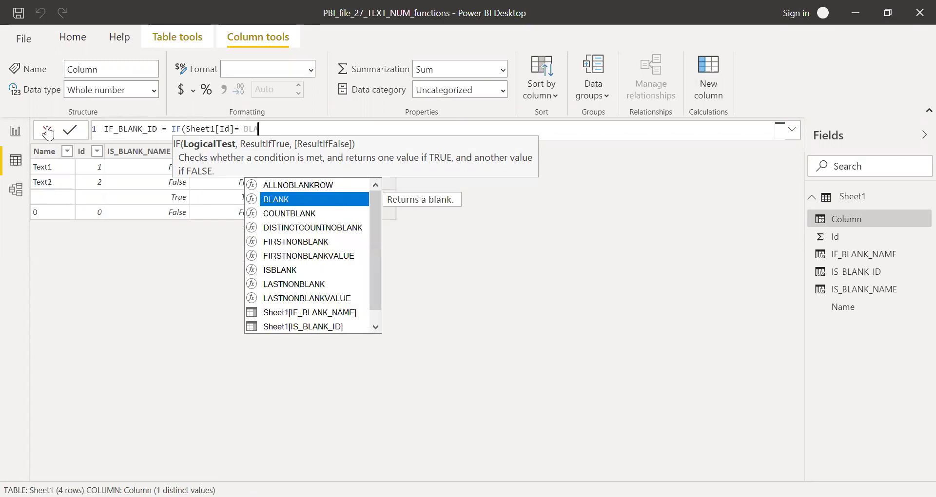
{"action": "type", "text": "NK"}
{"action": "key", "text": "Tab"}
{"action": "type", "text": "),"}
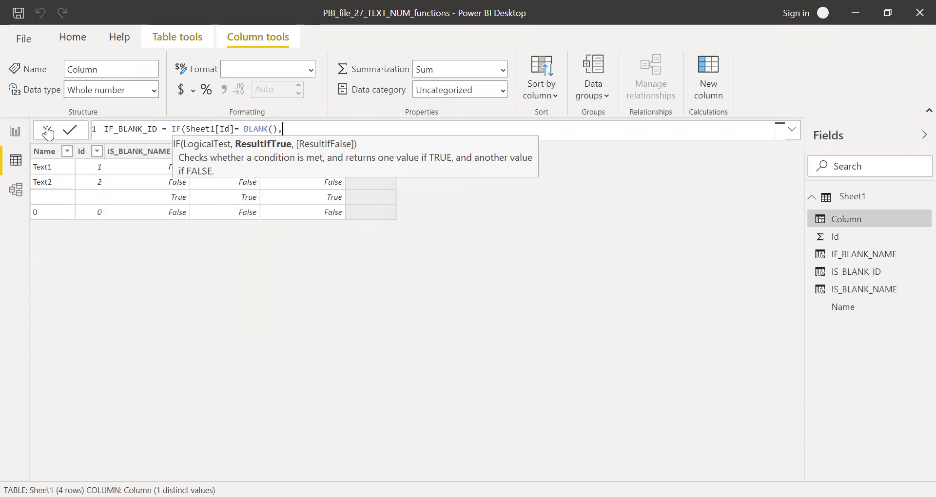
{"action": "type", "text": "TRU"}
{"action": "key", "text": "Tab"}
{"action": "type", "text": ","}
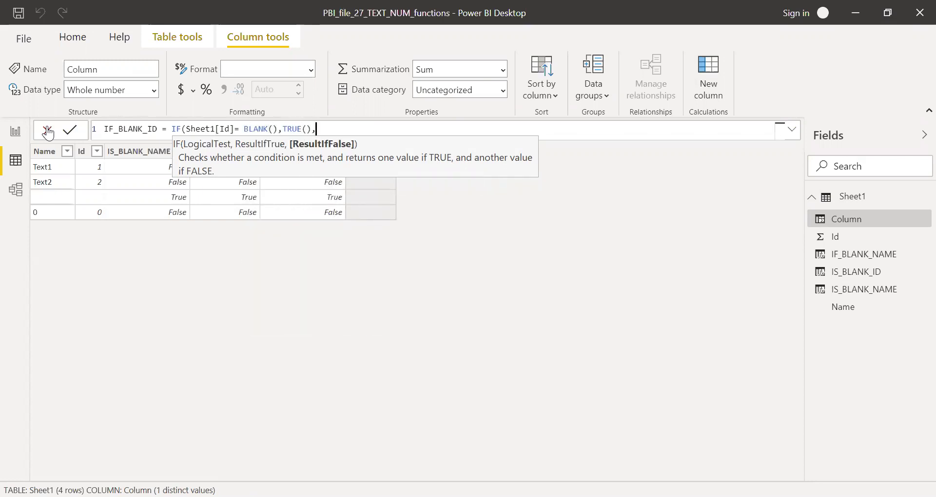
{"action": "type", "text": "FALS"}
{"action": "key", "text": "Tab"}
{"action": "type", "text": ")"}
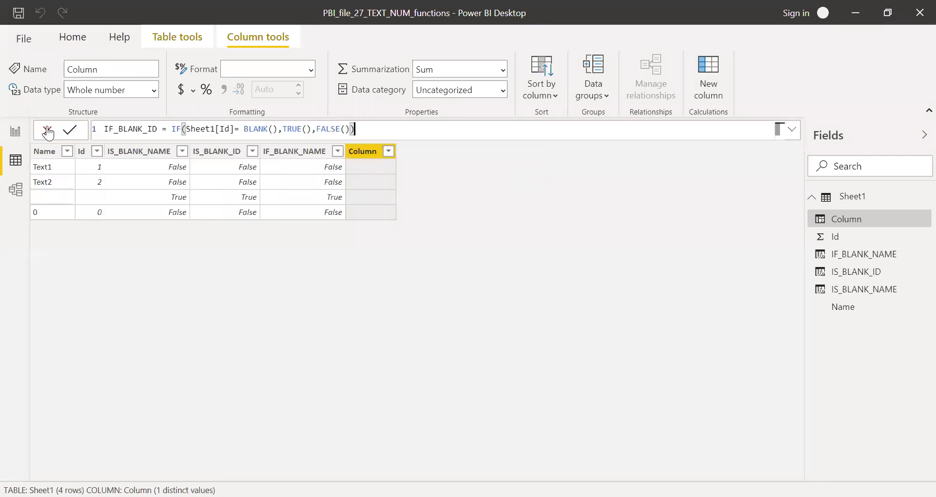
{"action": "key", "text": "Return"}
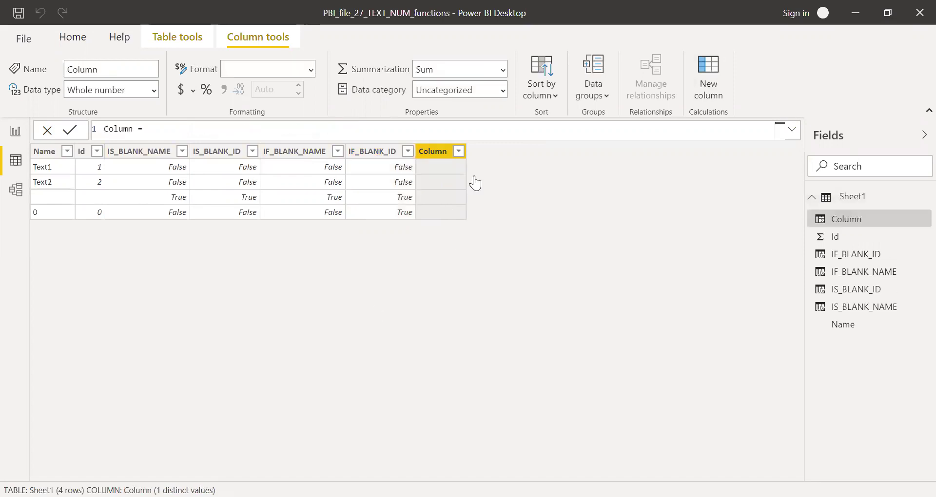
Define IS_NUMBER = ISNUMBER(Sheet1[Id]) and check its results against the Id column.
{"action": "key", "text": "ctrl+a"}
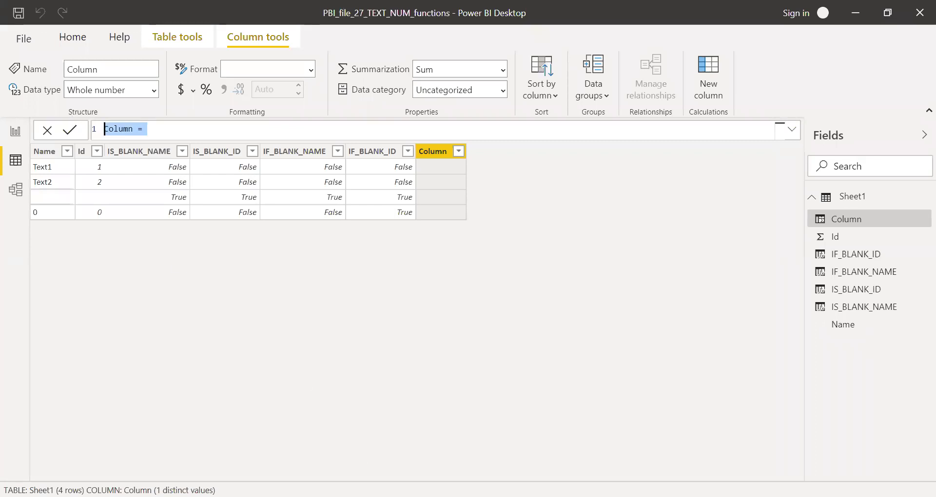
{"action": "type", "text": "IS_NU"}
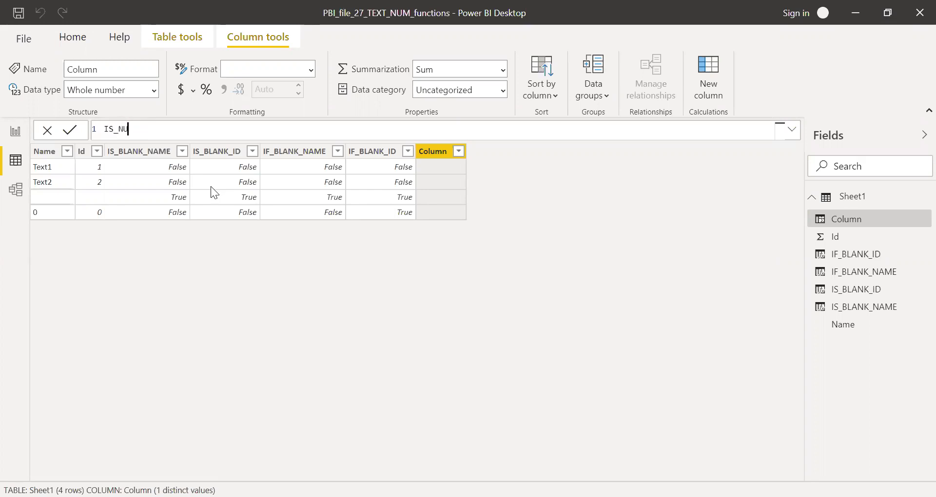
{"action": "type", "text": "MBER"}
{"action": "type", "text": " ="}
{"action": "type", "text": " ISN"}
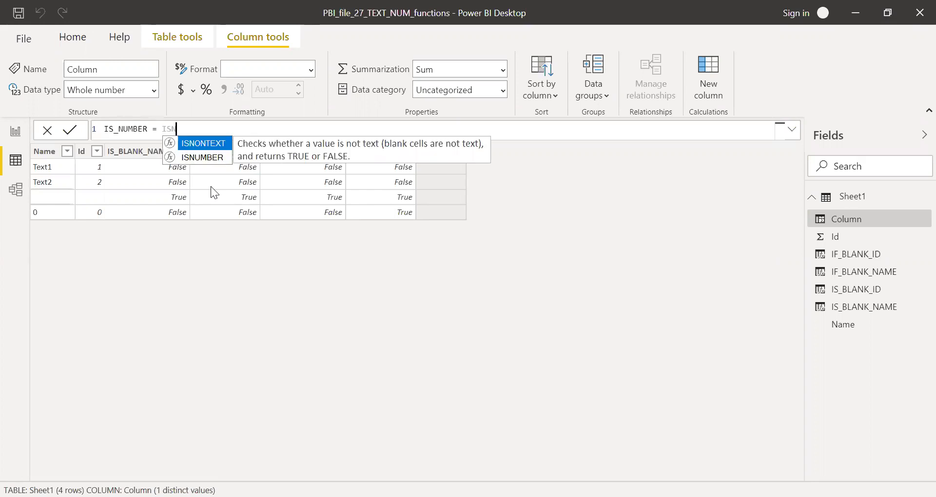
{"action": "key", "text": "Down"}
{"action": "key", "text": "Tab"}
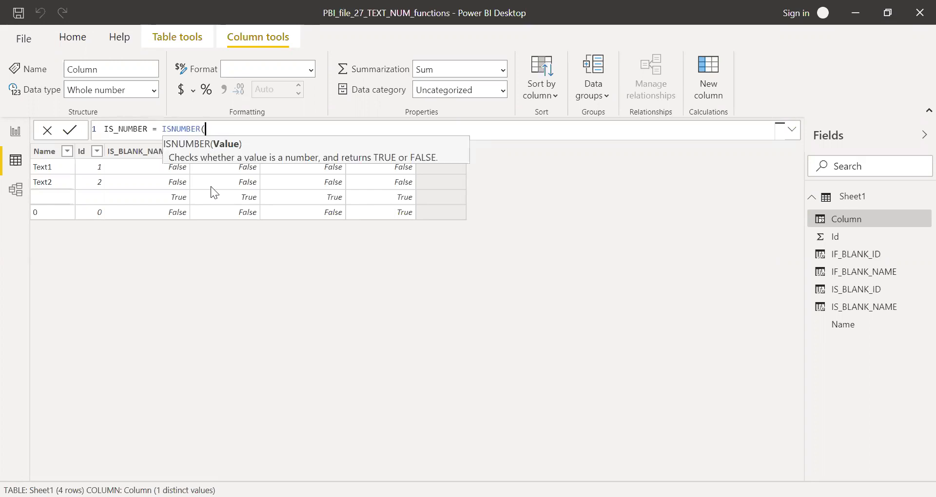
{"action": "type", "text": "ID"}
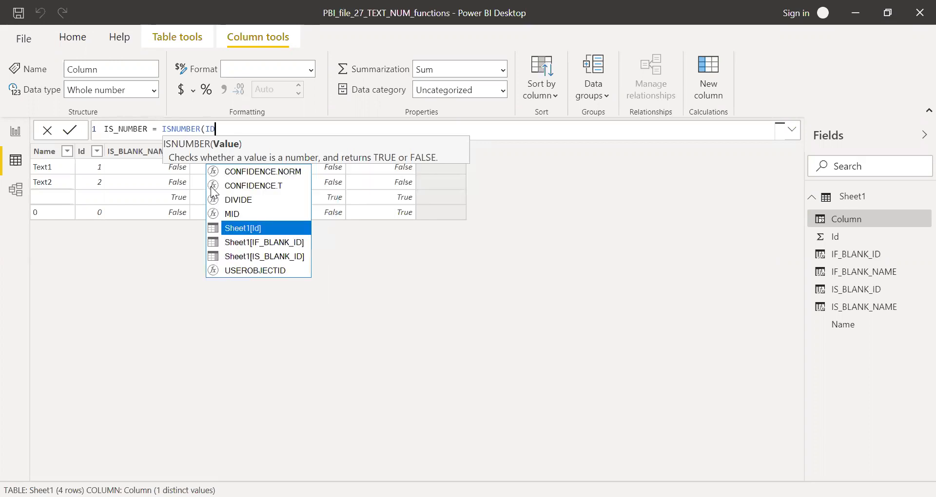
{"action": "key", "text": "Tab"}
{"action": "type", "text": ")"}
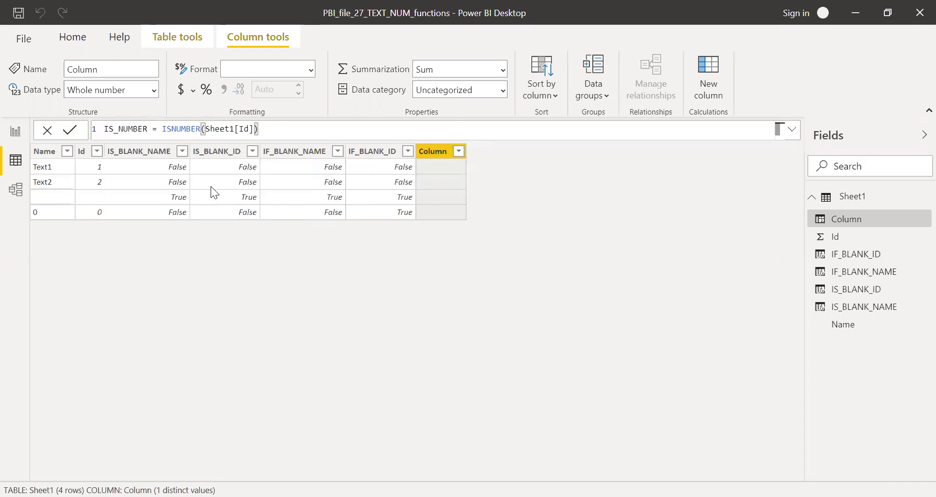
{"action": "key", "text": "Return"}
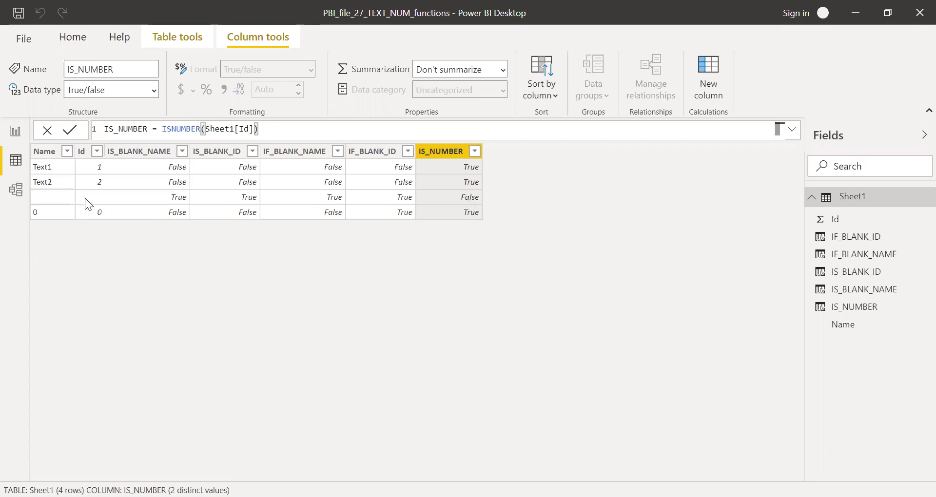
{"action": "left_click", "coordinate": [85, 198]}
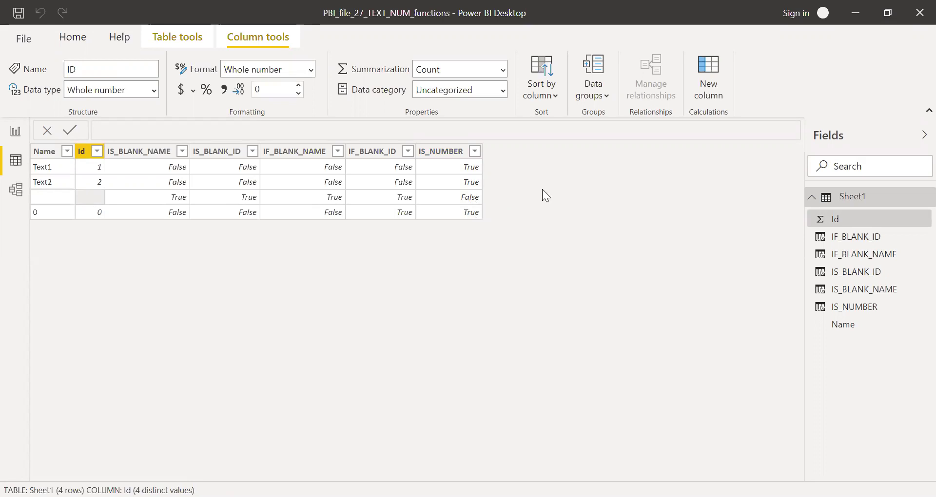
Add the column IS_TEXT = ISTEXT(Sheet1[Name]) and commit it with the checkmark.
{"action": "left_click", "coordinate": [709, 86]}
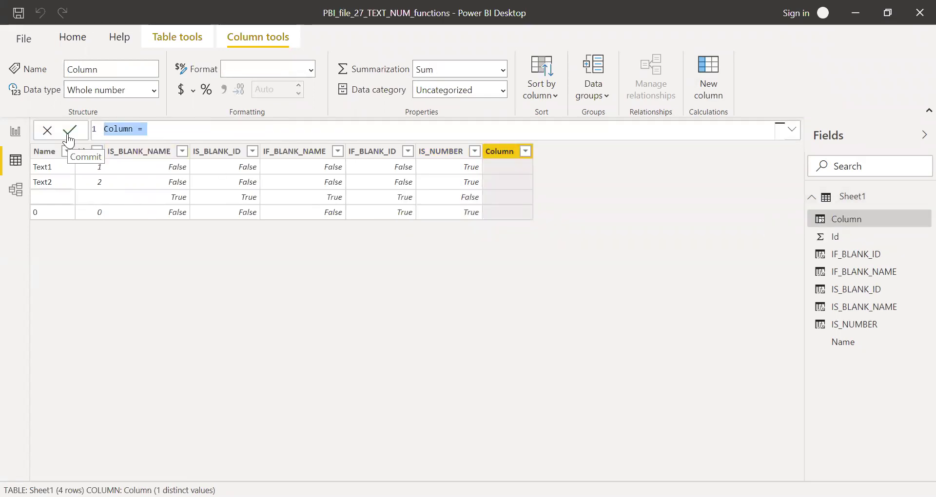
{"action": "type", "text": "IS_TEX"}
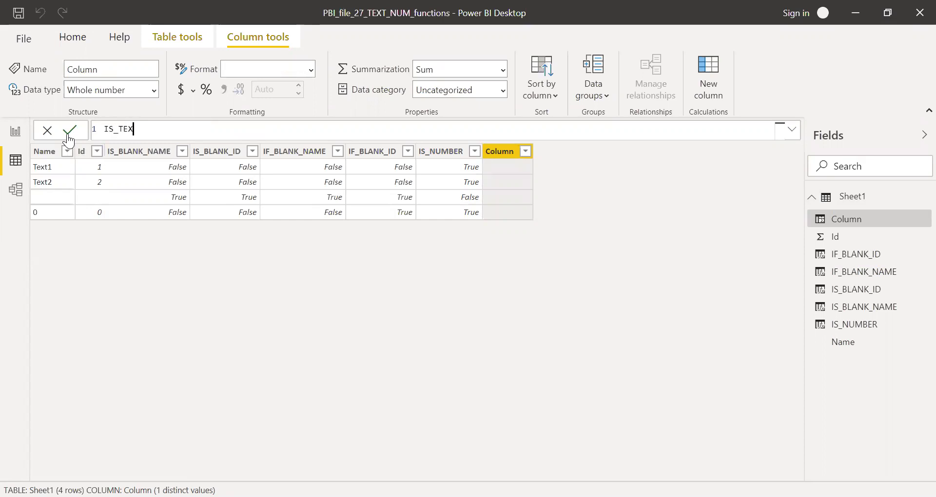
{"action": "type", "text": "T = I"}
{"action": "type", "text": "STEXT("}
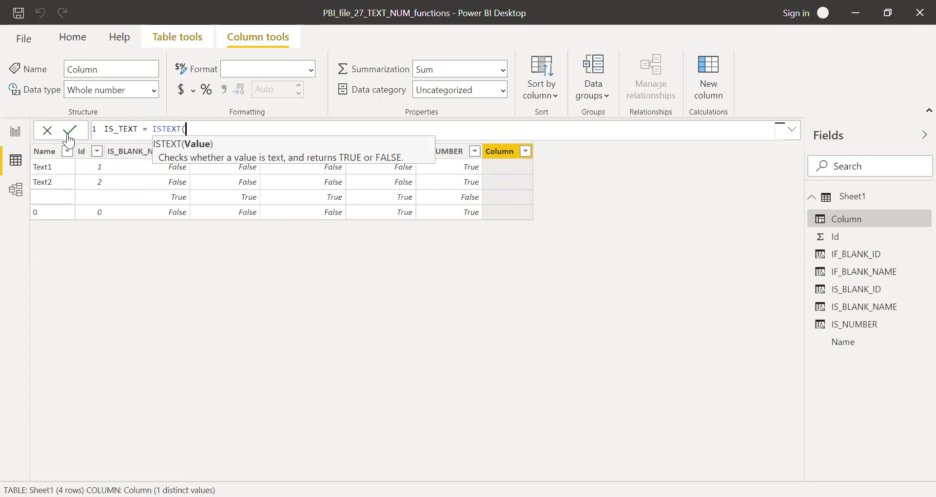
{"action": "type", "text": "name"}
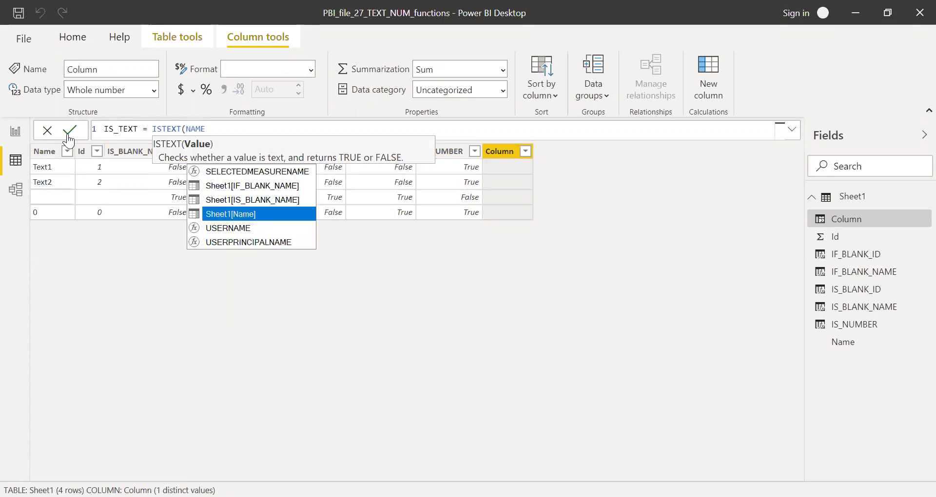
{"action": "key", "text": "Tab"}
{"action": "type", "text": ")"}
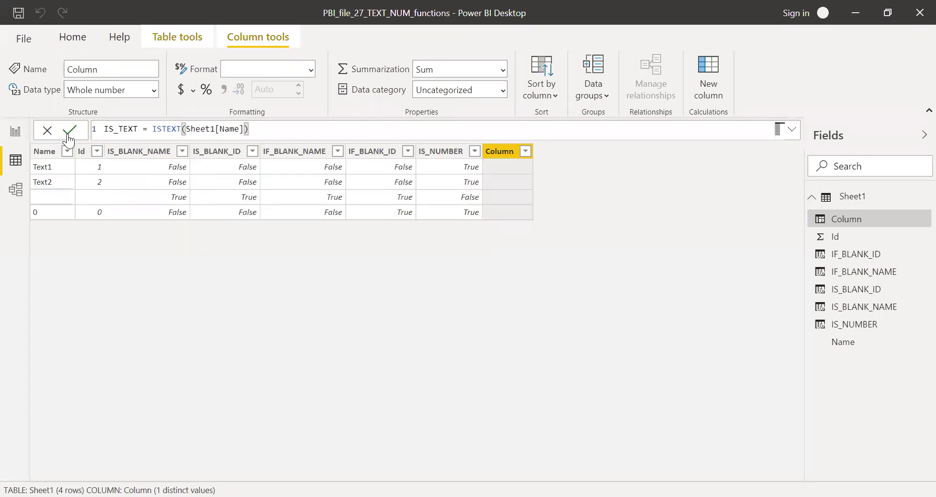
{"action": "left_click", "coordinate": [68, 130]}
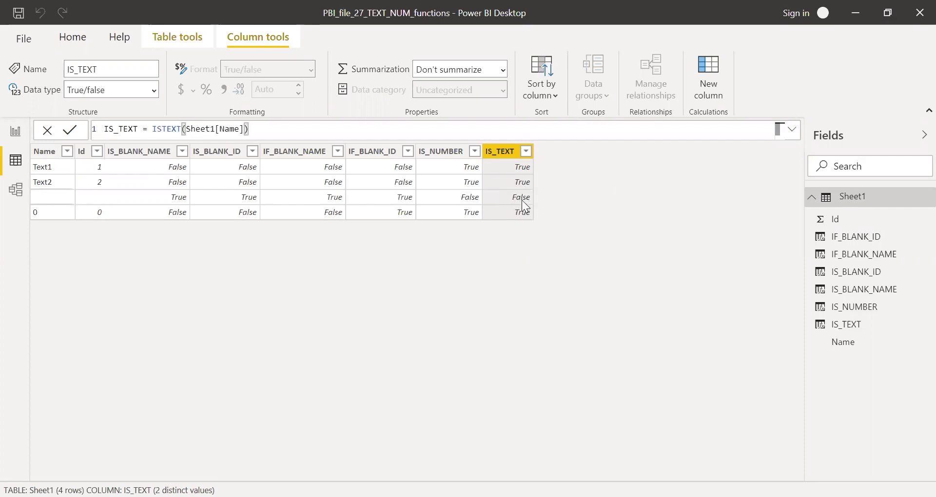
{"action": "left_click", "coordinate": [62, 197]}
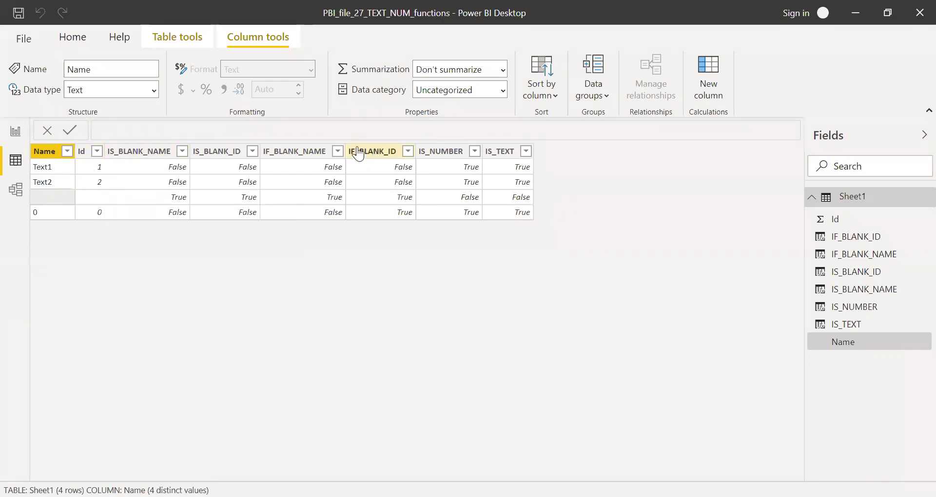
{"action": "left_click", "coordinate": [149, 155]}
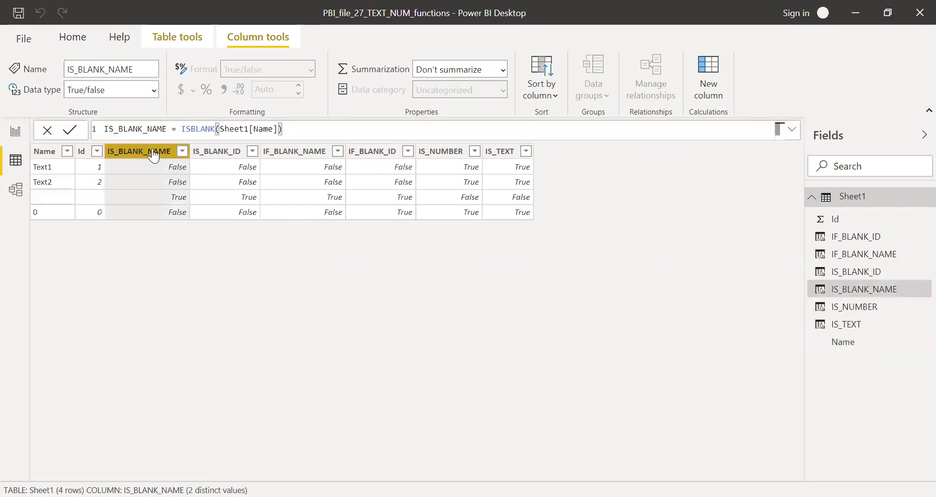
{"action": "left_click", "coordinate": [230, 154]}
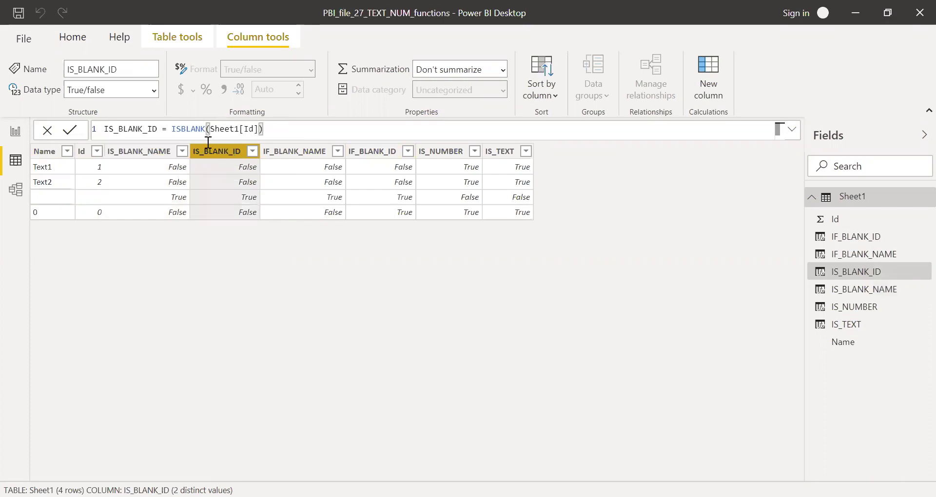